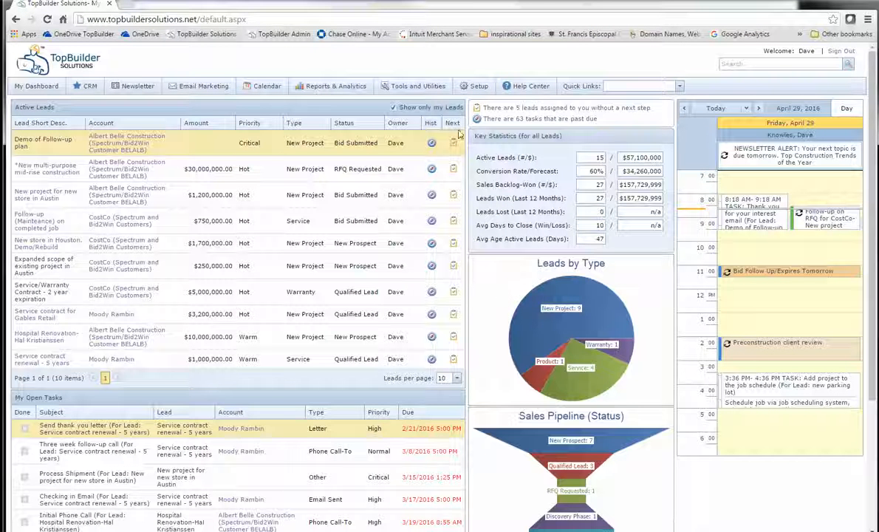
# - Open the follow-up plan management page and look at the blank form for a new plan, cancelling it
pyautogui.click(463, 87)
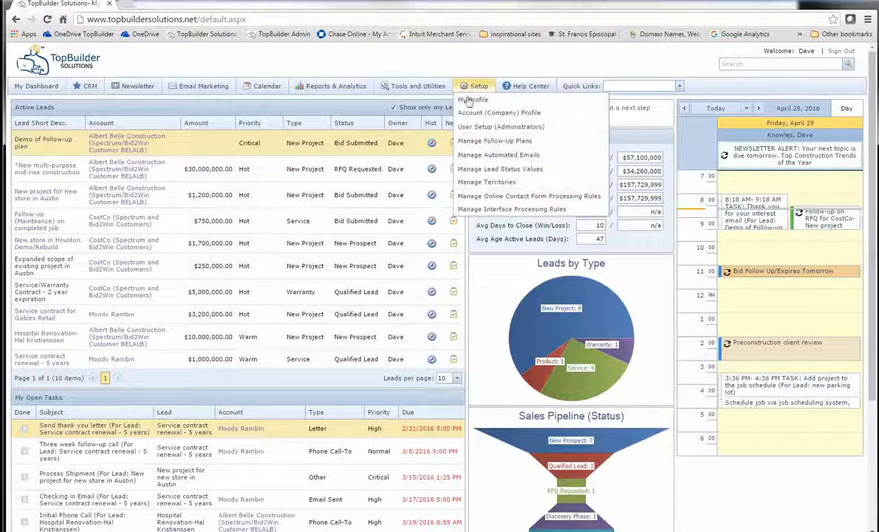
pyautogui.click(480, 141)
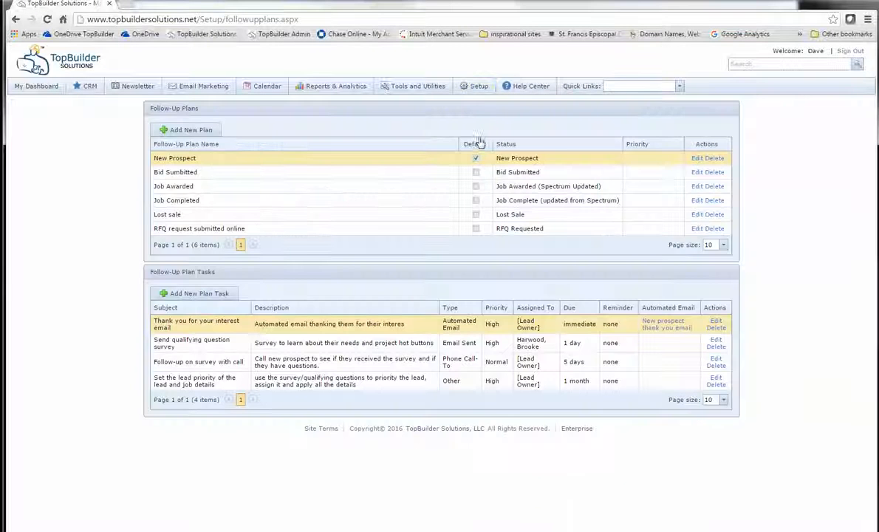
pyautogui.click(206, 131)
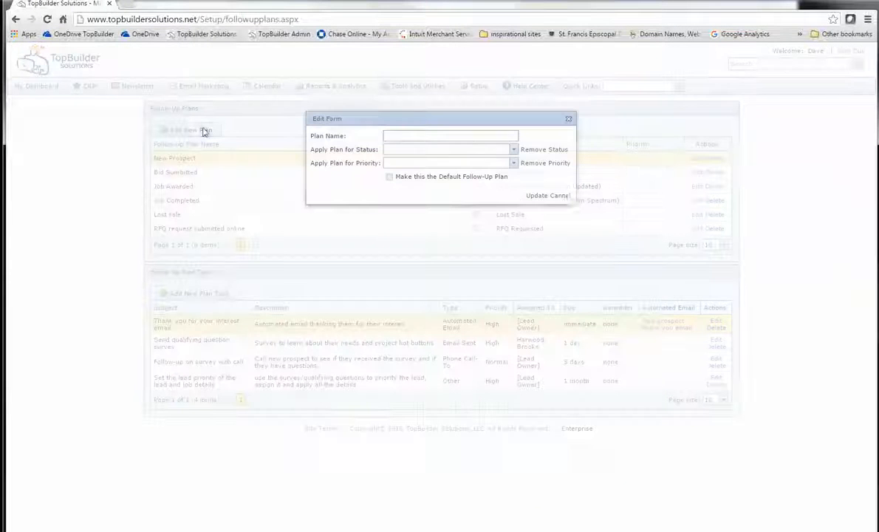
pyautogui.click(564, 196)
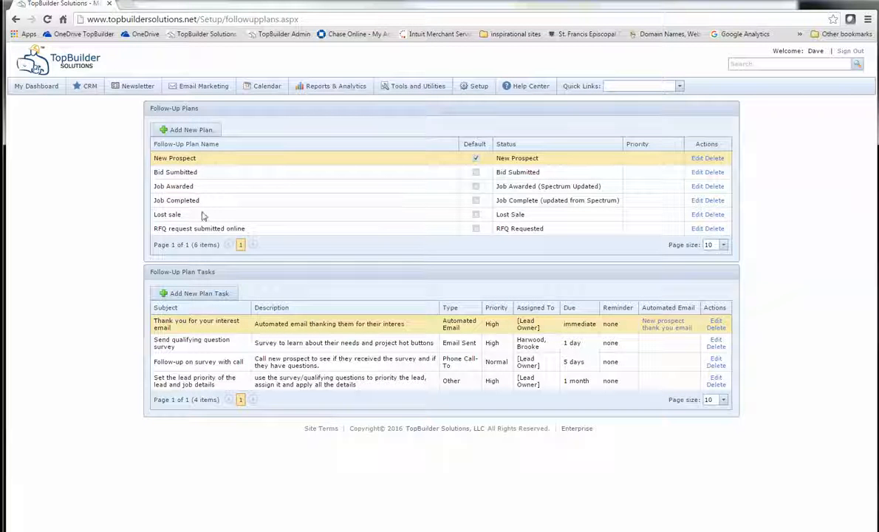
# - Review the status and priority choices offered for a new follow-up plan and cancel the form
pyautogui.click(196, 129)
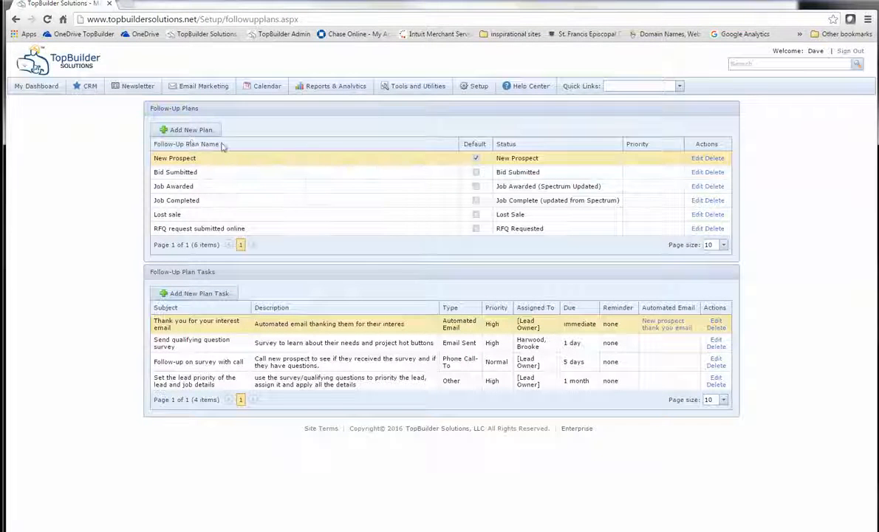
pyautogui.click(512, 150)
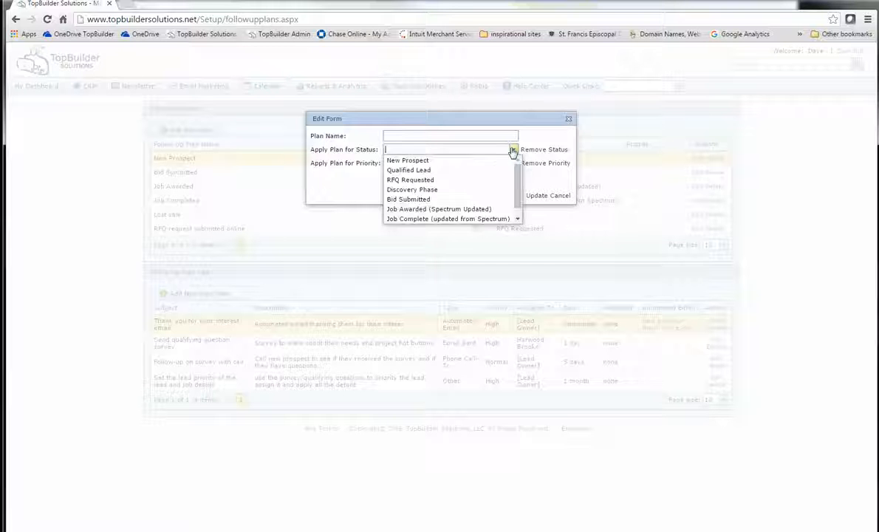
pyautogui.click(532, 145)
pyautogui.click(513, 162)
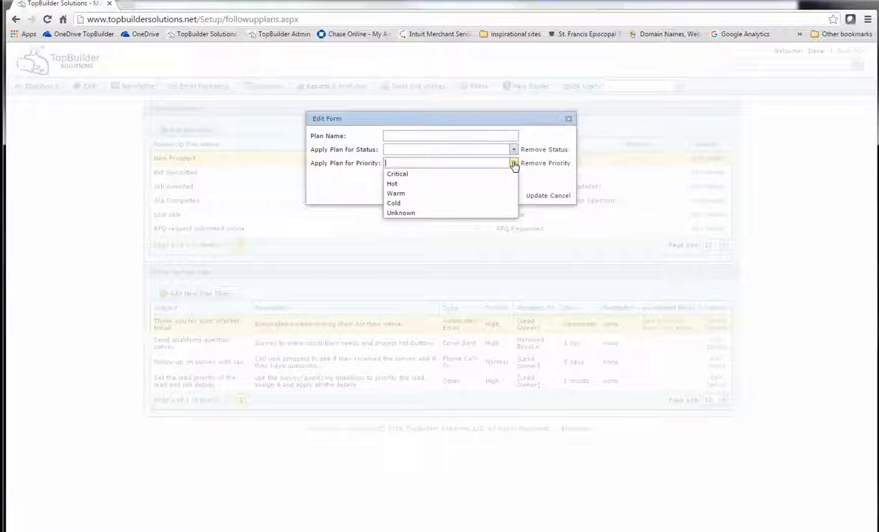
pyautogui.click(537, 188)
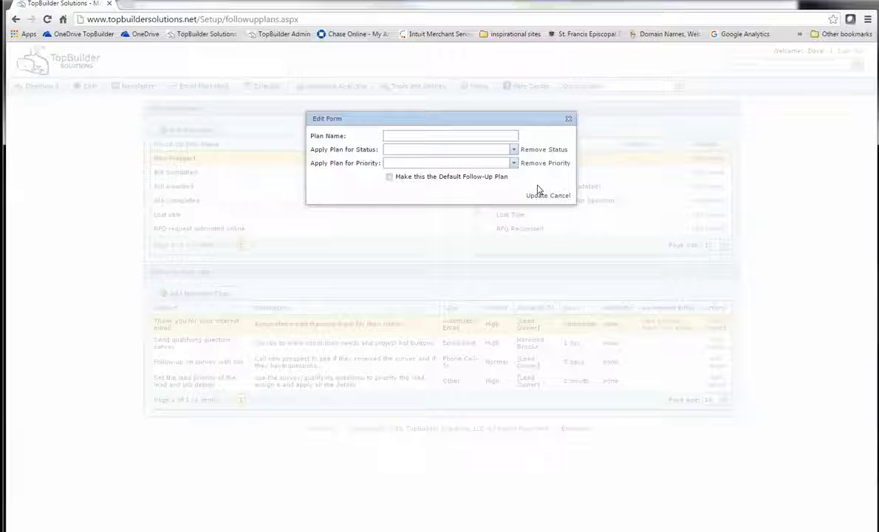
pyautogui.click(559, 195)
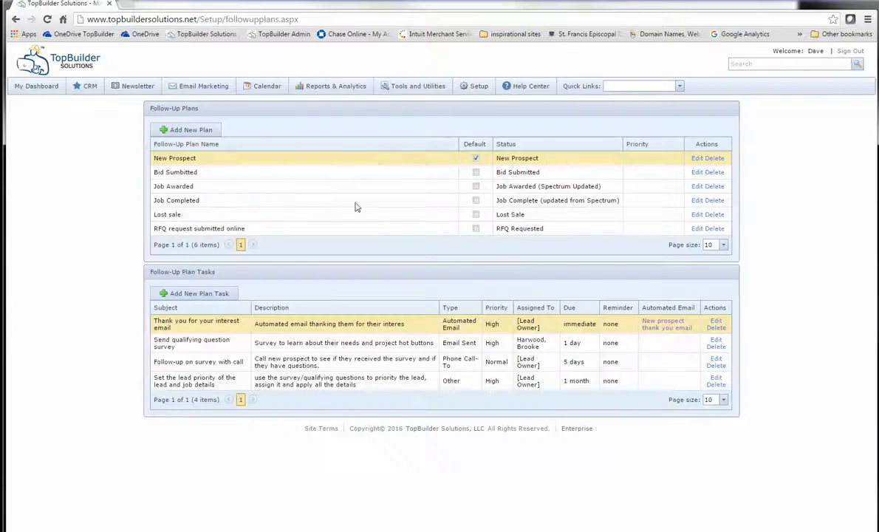
# - Review the tasks and their assignees in the New Prospect and Bid Sumbitted follow-up plans
pyautogui.click(215, 178)
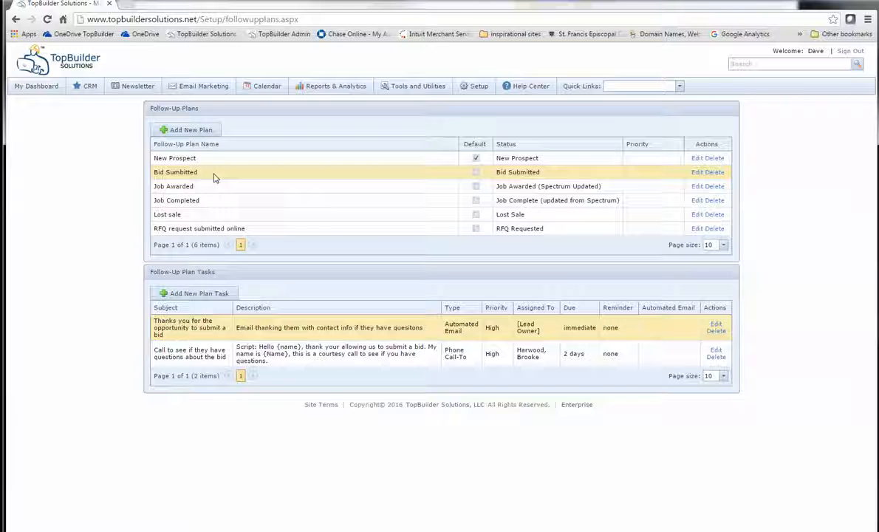
pyautogui.click(220, 160)
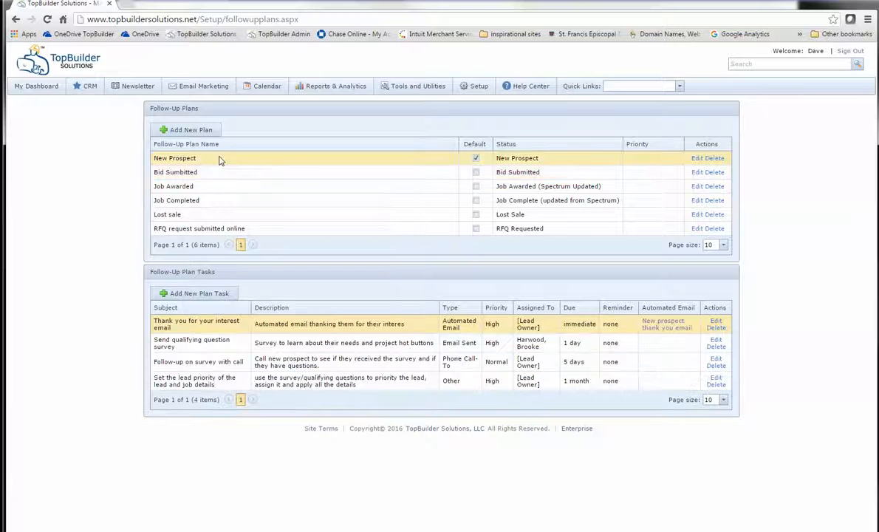
pyautogui.click(219, 174)
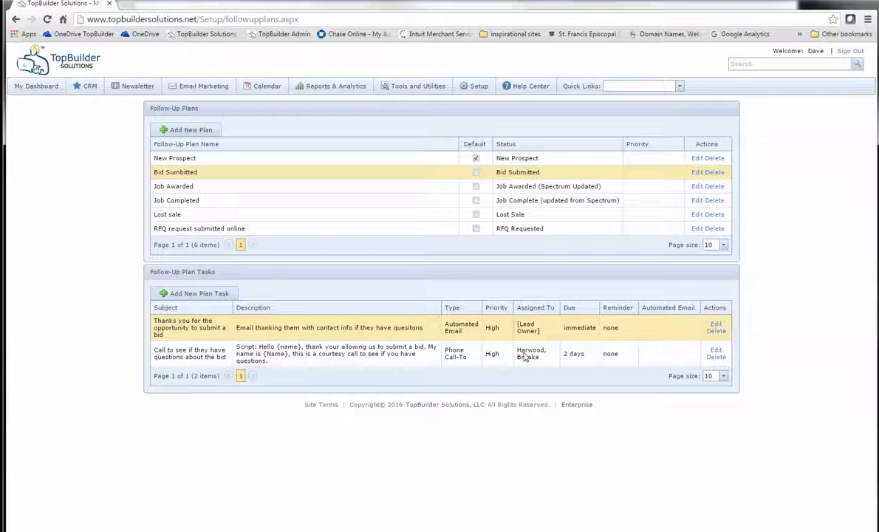
pyautogui.moveTo(528, 353); pyautogui.dragTo(536, 356)
pyautogui.click(546, 355)
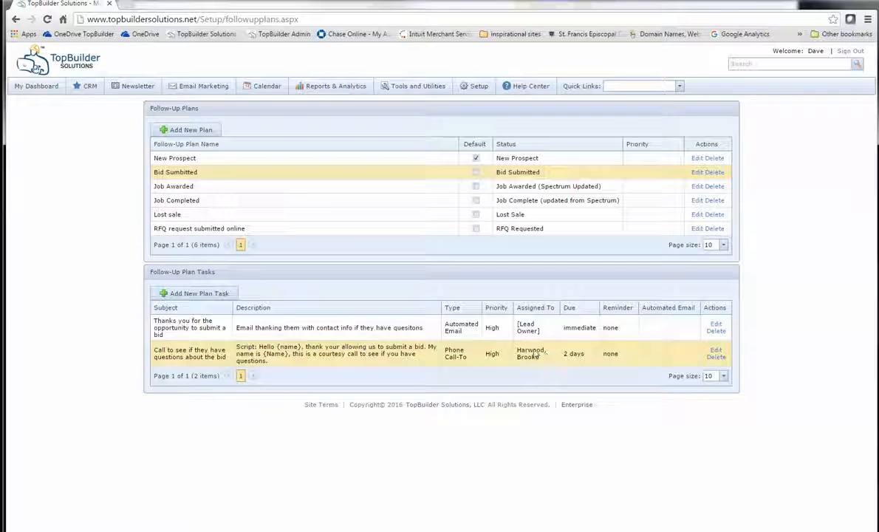
pyautogui.click(550, 333)
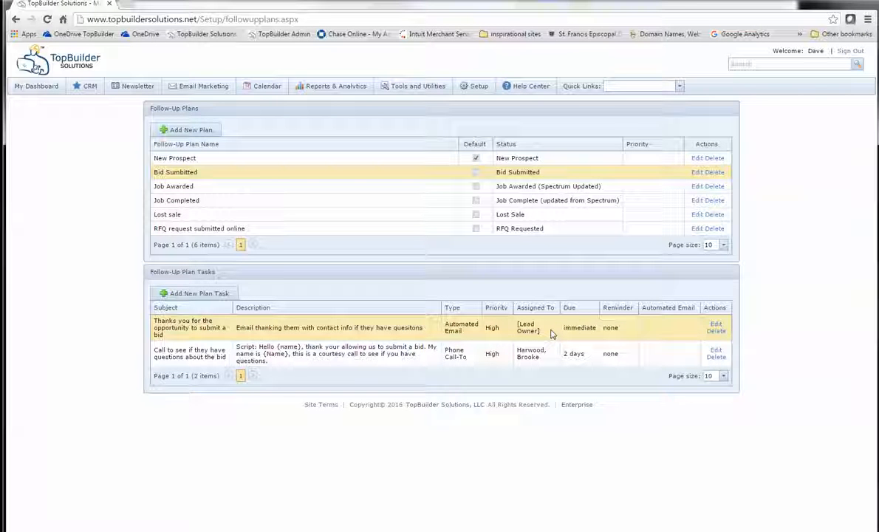
# - Open the automated email from the "RFQ request submitted online" plan and examine the personalised greeting in its preview
pyautogui.click(224, 232)
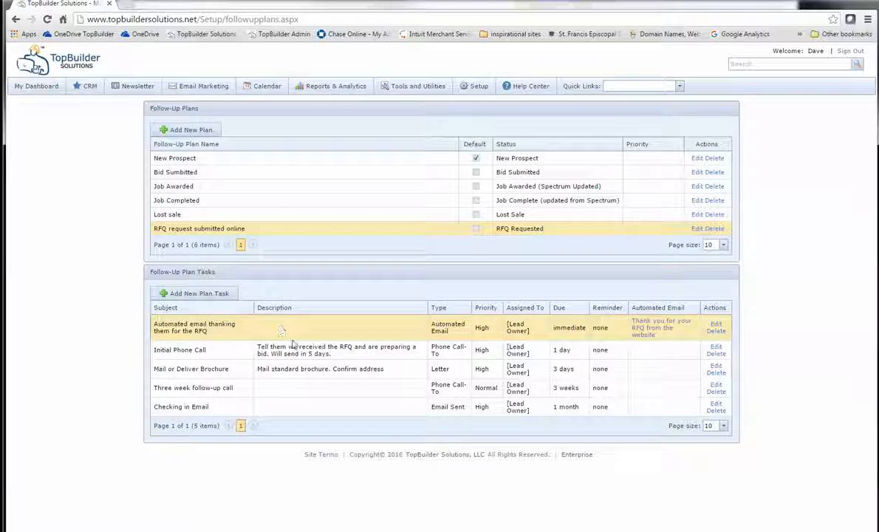
pyautogui.click(642, 328)
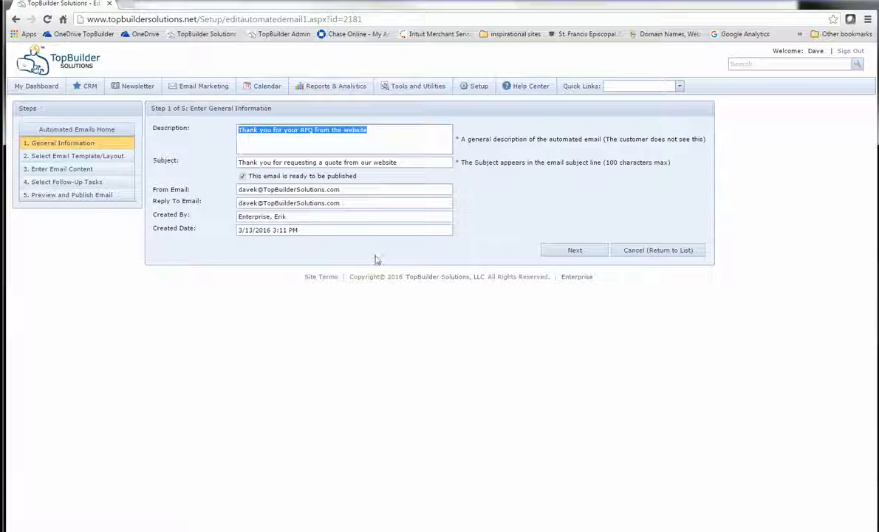
pyautogui.click(65, 195)
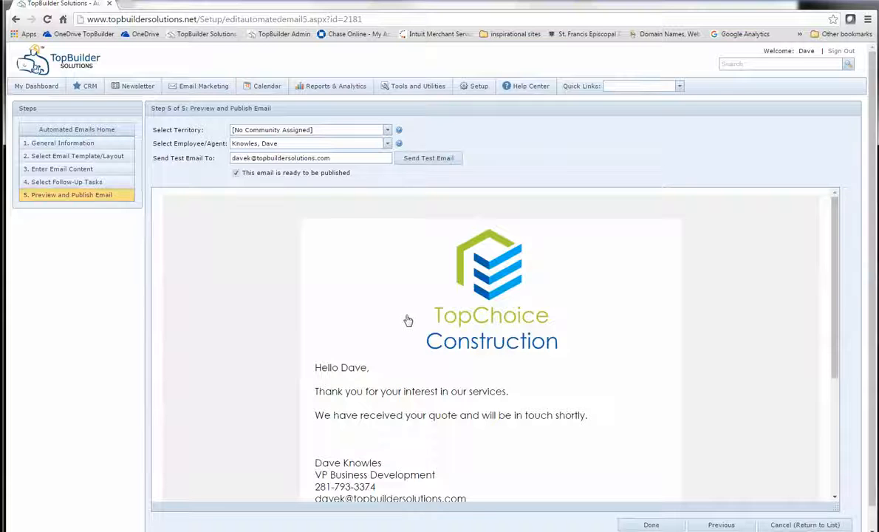
pyautogui.scroll(-1, 407, 319)
pyautogui.doubleClick(354, 313)
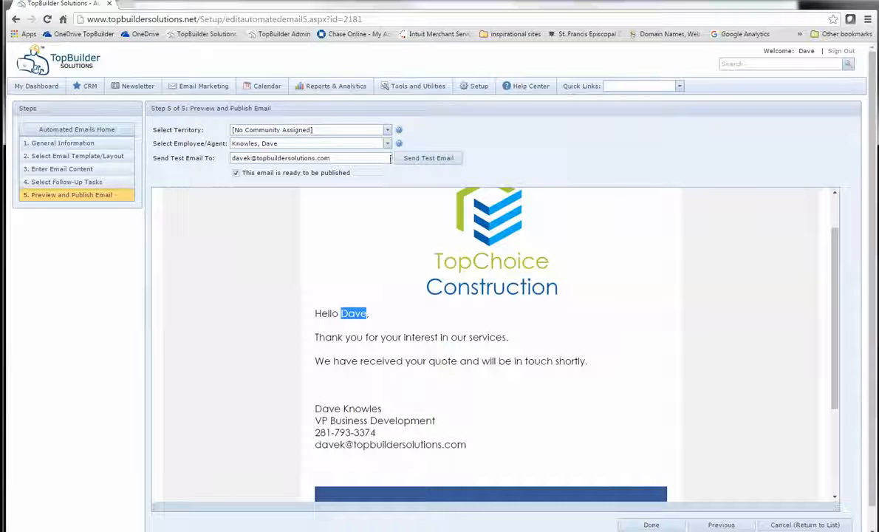
# - Preview the automated email's signature for a different employee, and switch the preview back to the original employee
pyautogui.click(362, 143)
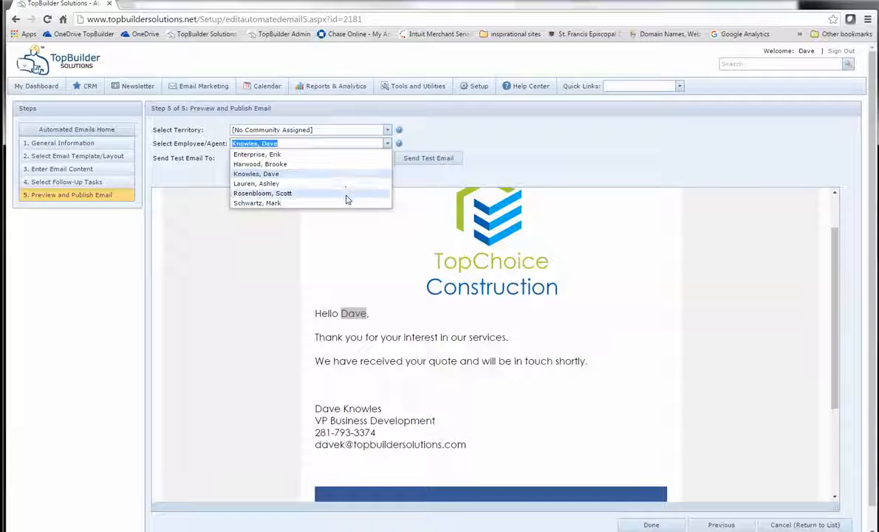
pyautogui.click(343, 164)
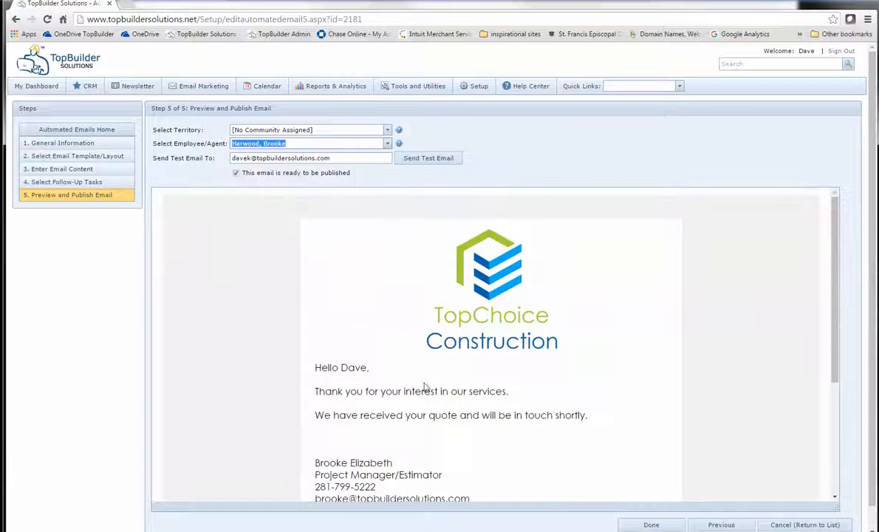
pyautogui.scroll(-3, 414, 402)
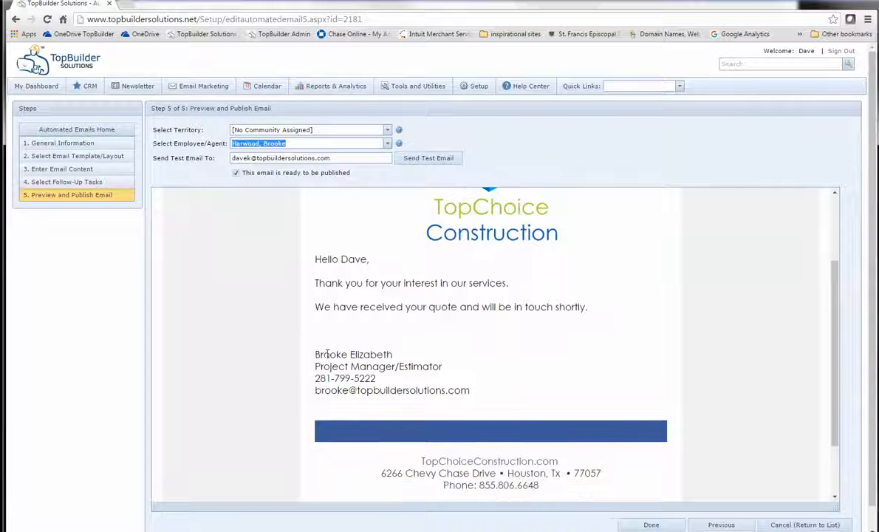
pyautogui.click(386, 146)
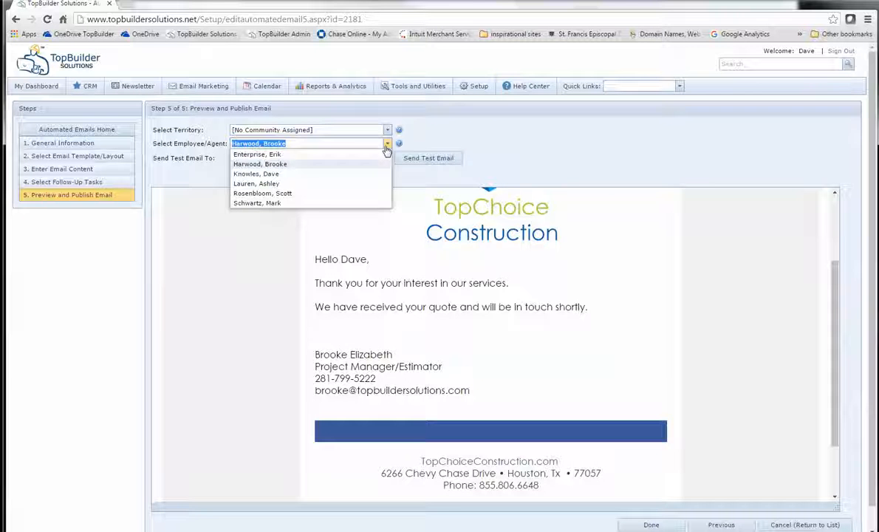
pyautogui.click(327, 173)
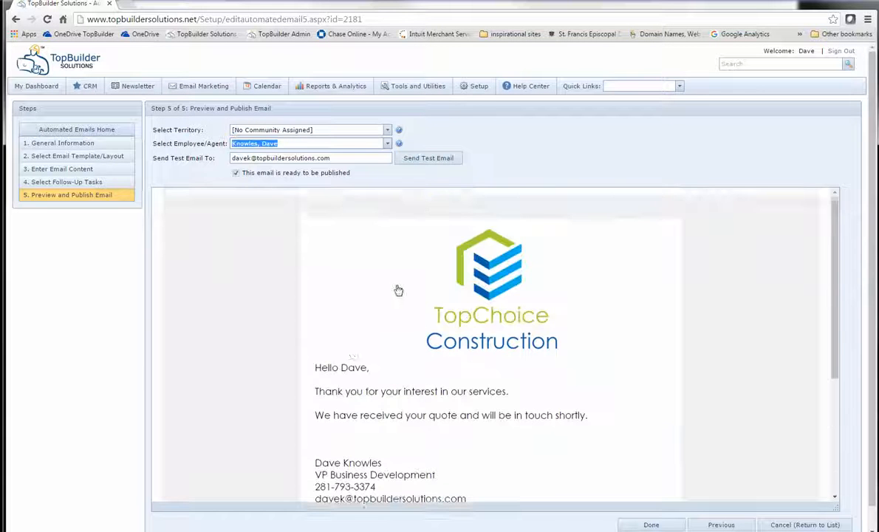
pyautogui.scroll(-4, 410, 317)
pyautogui.scroll(2, 413, 328)
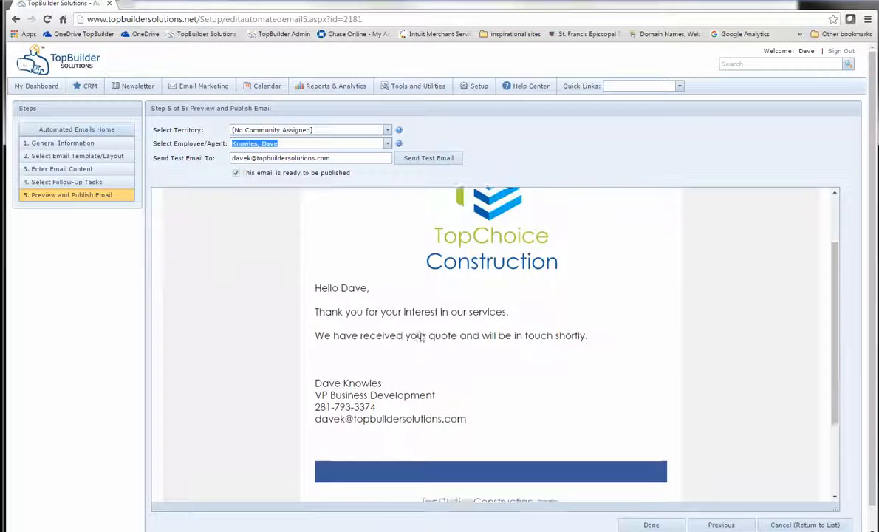
pyautogui.scroll(2, 422, 336)
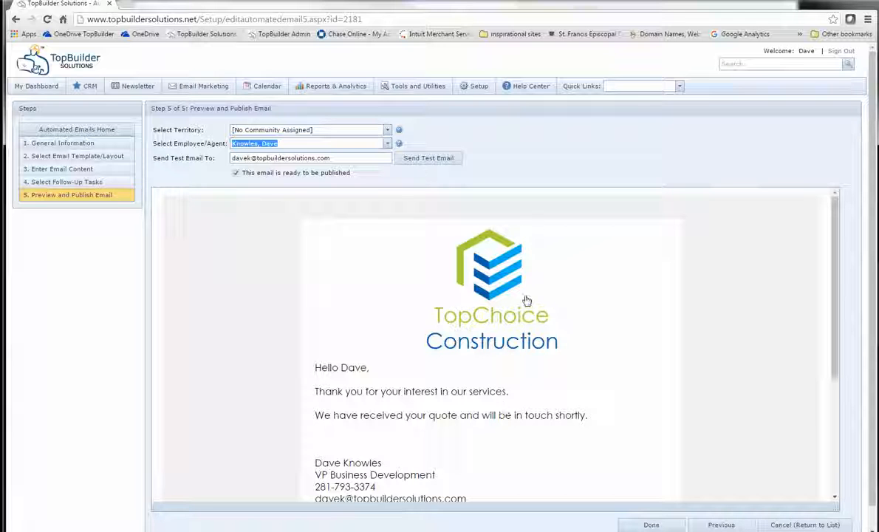
# - Create a lead for Albert Belle Construction with the short description "Test new lead" and the New Prospect plan, and open its full record
pyautogui.click(679, 87)
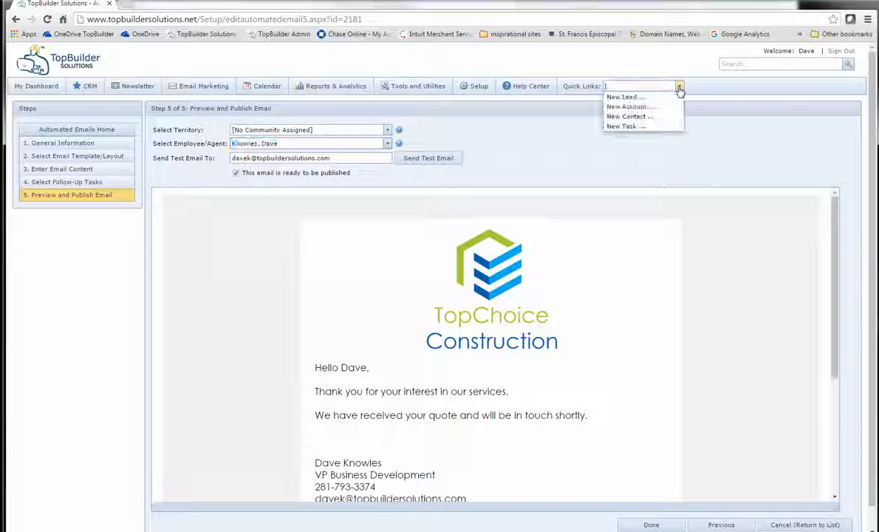
pyautogui.click(672, 97)
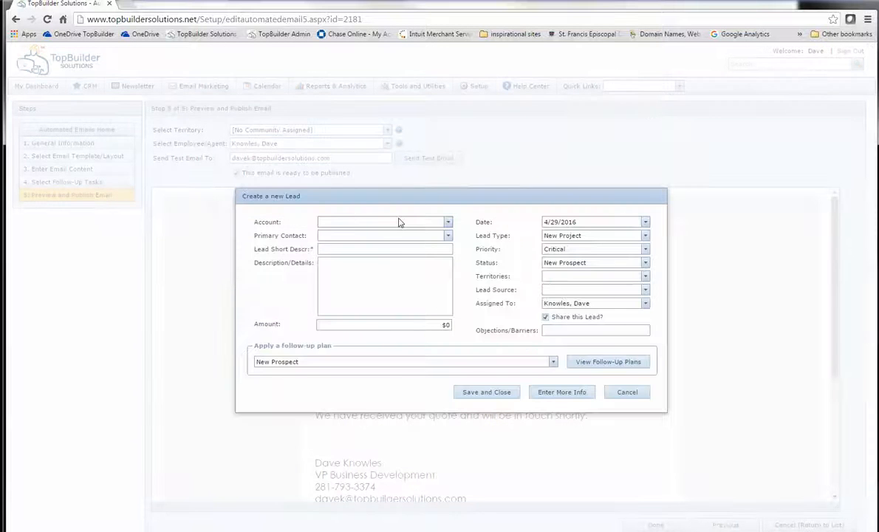
pyautogui.click(448, 223)
pyautogui.scroll(-3, 403, 284)
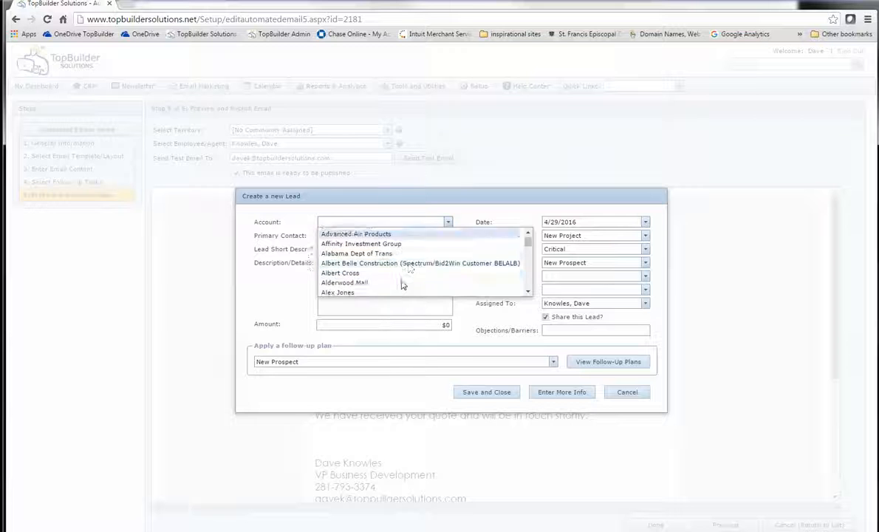
pyautogui.click(410, 257)
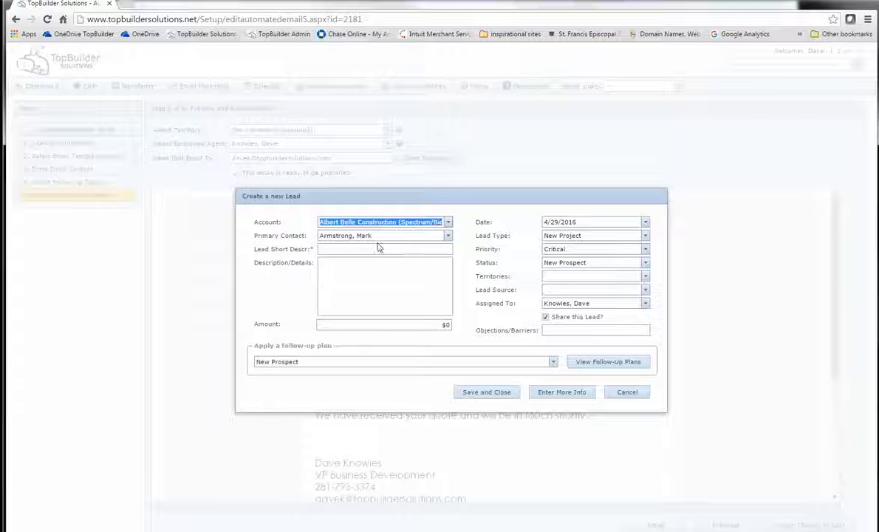
pyautogui.click(376, 249)
pyautogui.write('Test new lead')
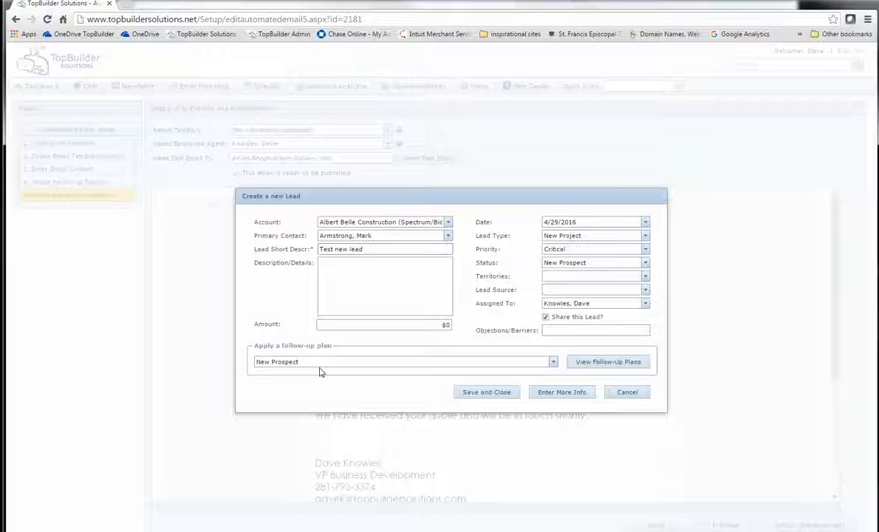
pyautogui.click(554, 391)
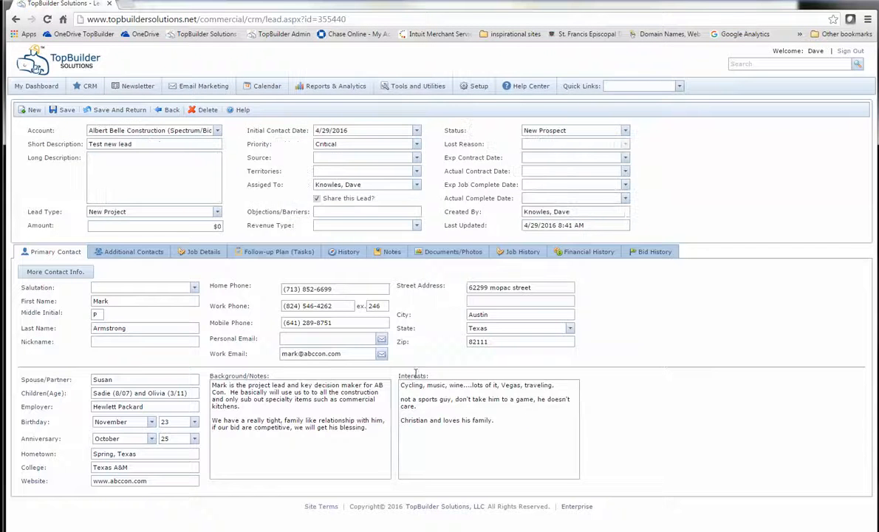
# - Mark the lead's qualifying survey and survey follow-up call tasks as done, and check the lead's history and remaining tasks
pyautogui.click(251, 254)
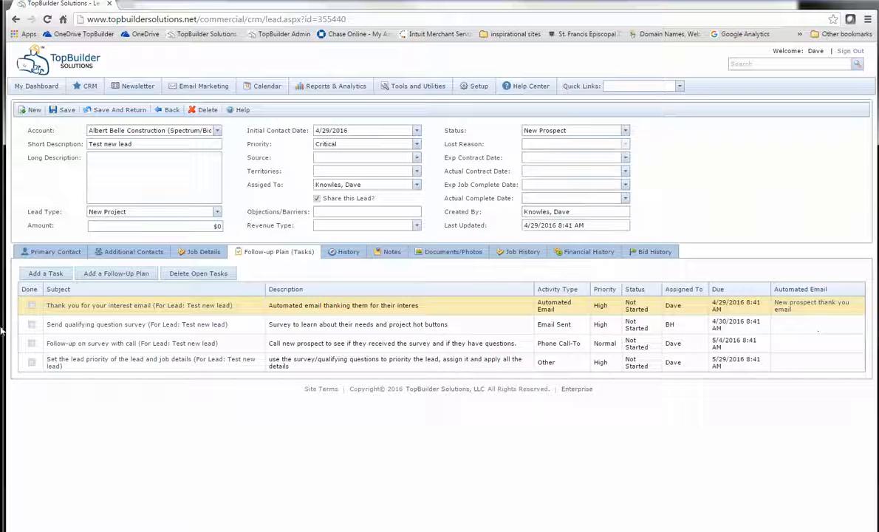
pyautogui.click(32, 326)
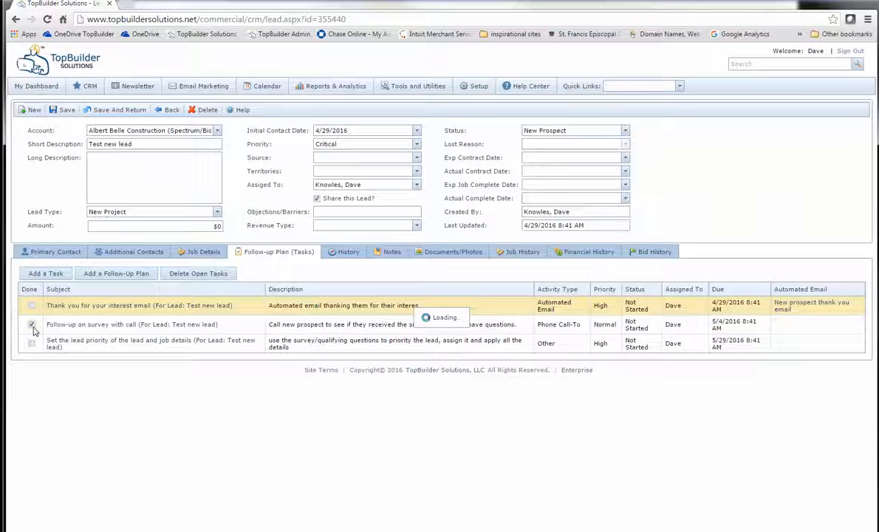
pyautogui.click(341, 254)
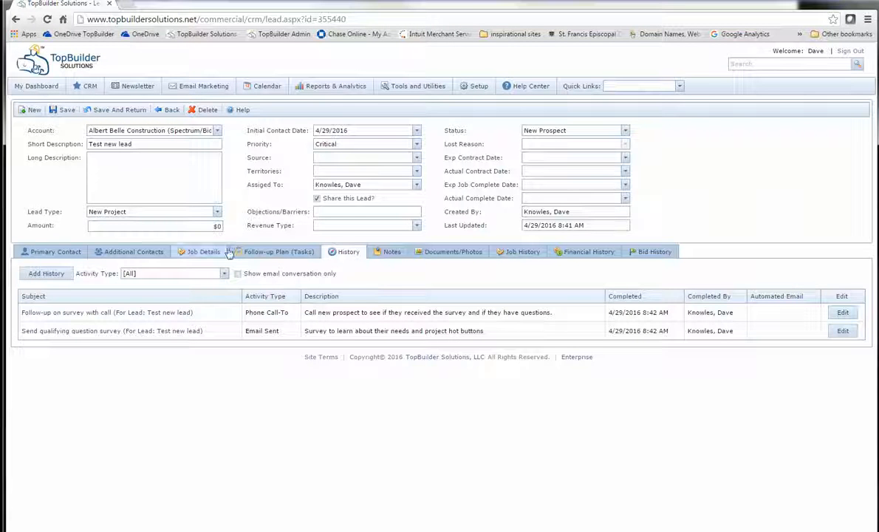
pyautogui.click(252, 254)
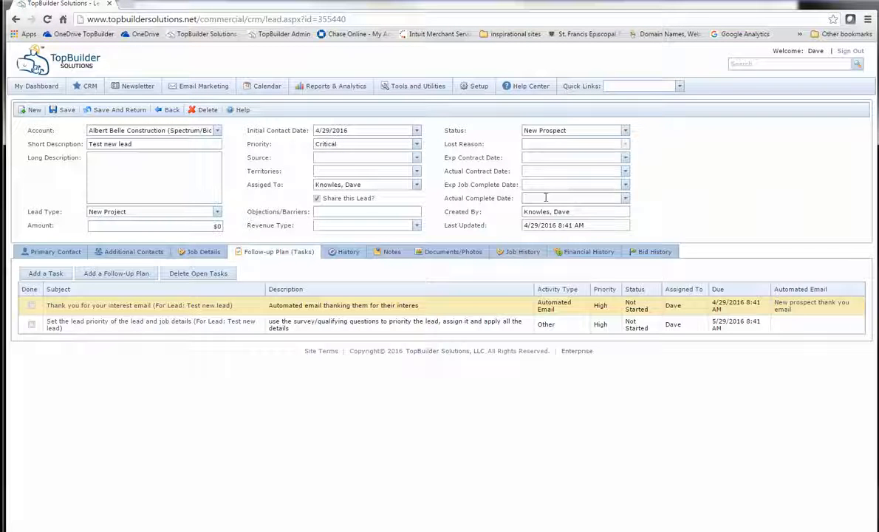
# - Advance the lead's status through Bid Submitted, Job Awarded (Spectrum Updated) and Job Complete (updated from Spectrum), and return to the dashboard
pyautogui.click(624, 130)
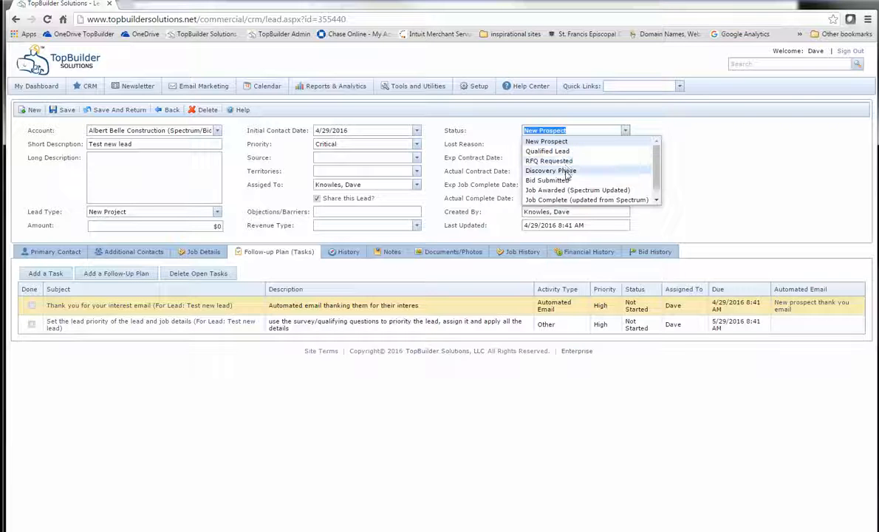
pyautogui.click(565, 180)
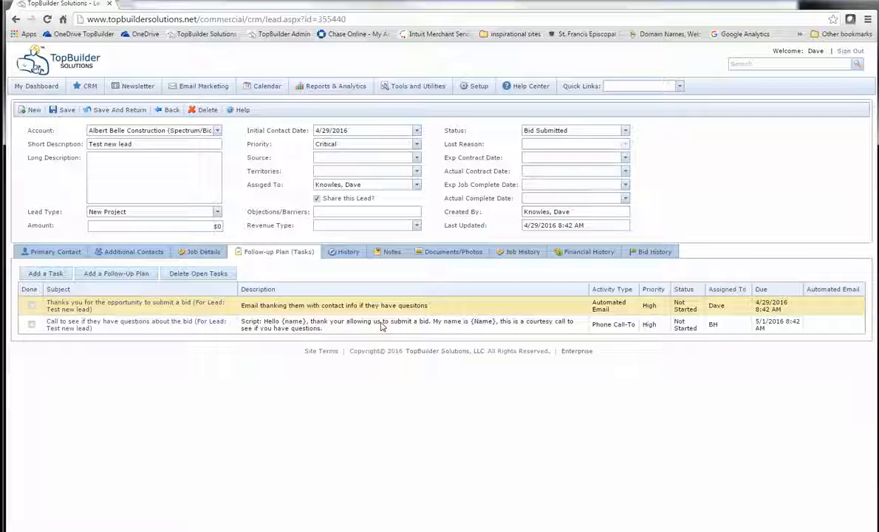
pyautogui.click(624, 131)
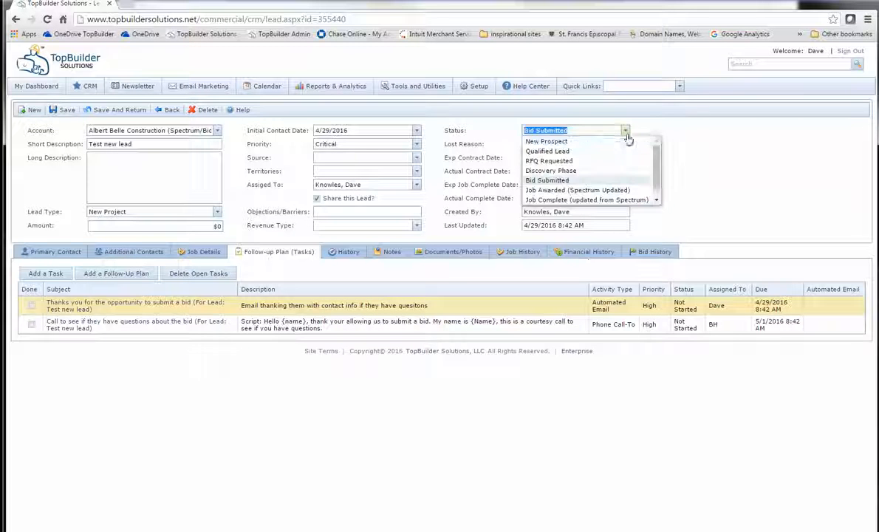
pyautogui.click(610, 190)
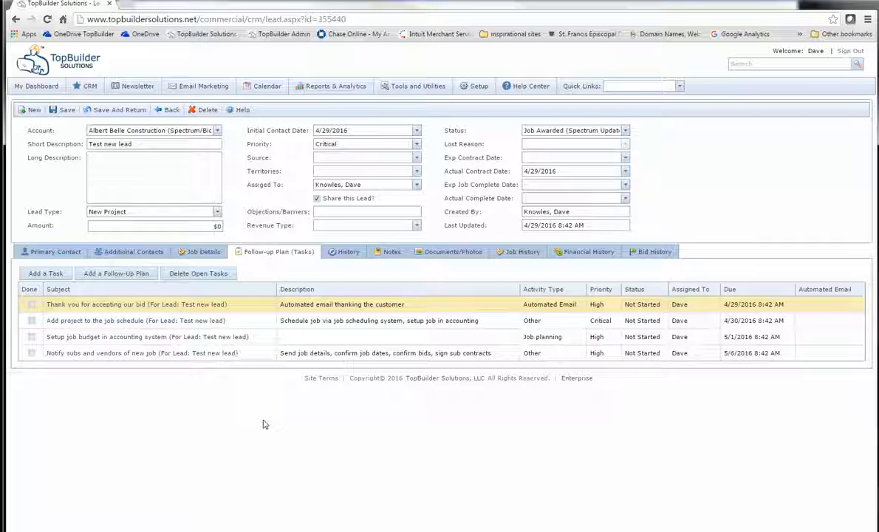
pyautogui.click(580, 129)
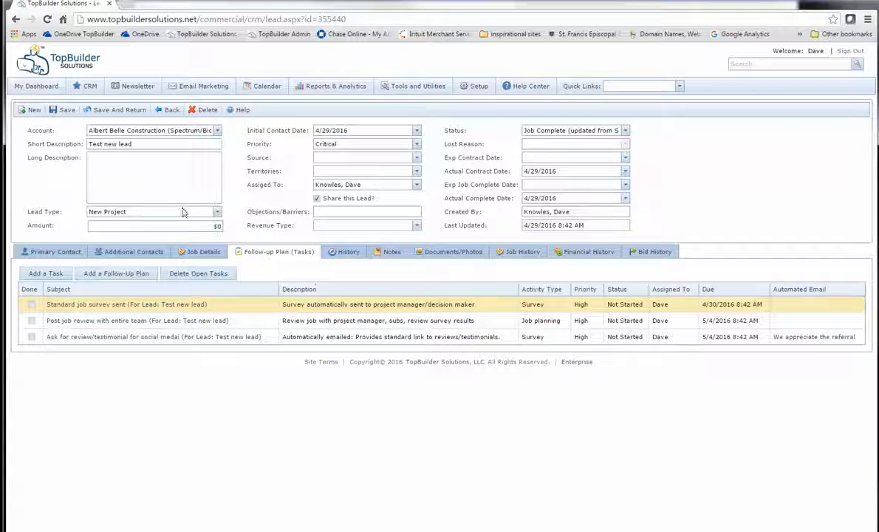
pyautogui.click(25, 88)
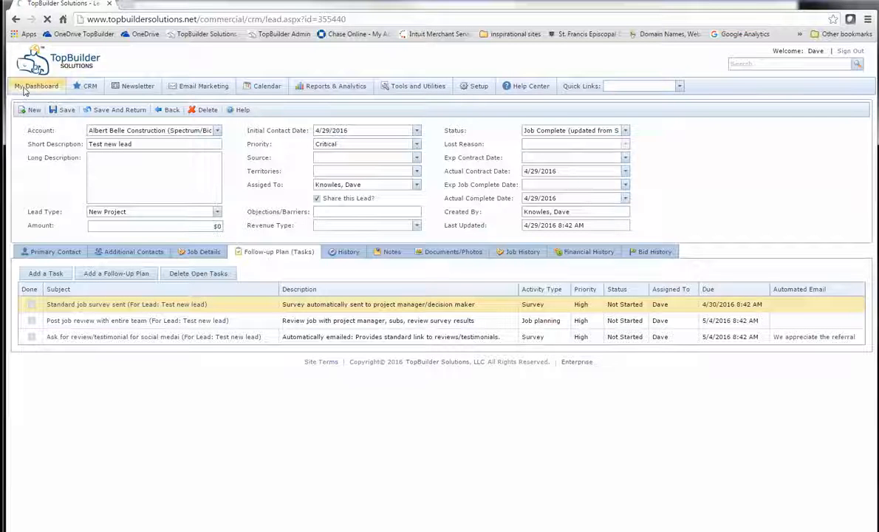